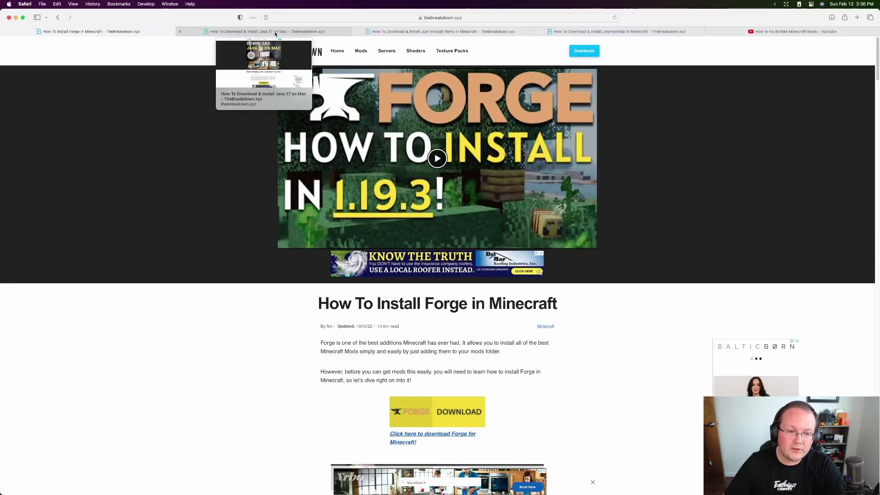
Switch to the Java 17 on Mac article and scroll through its download, install and verification steps
{"action": "left_click", "coordinate": [275, 32]}
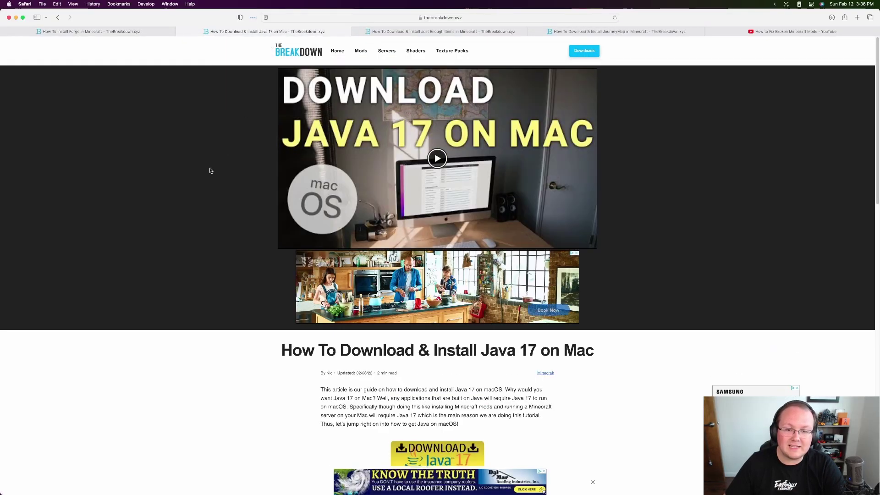
{"action": "scroll", "coordinate": [209, 170], "scroll_direction": "down", "scroll_amount": 4}
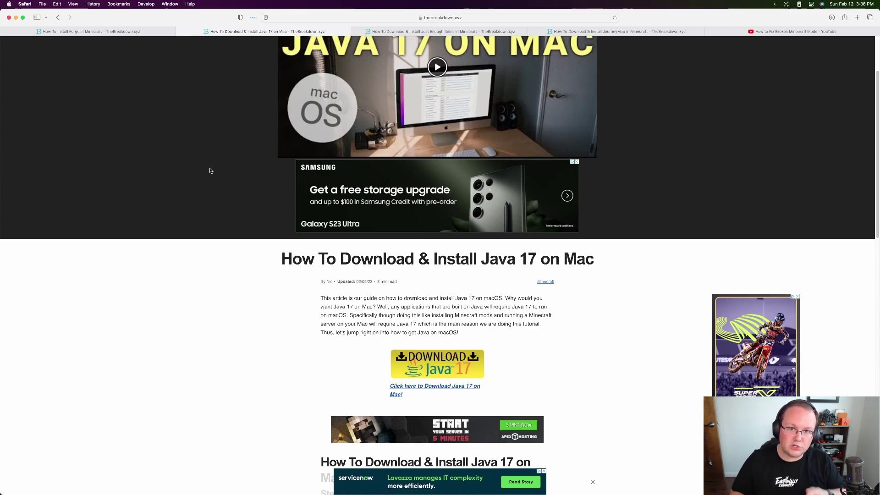
{"action": "scroll", "coordinate": [215, 252], "scroll_direction": "up", "scroll_amount": 4}
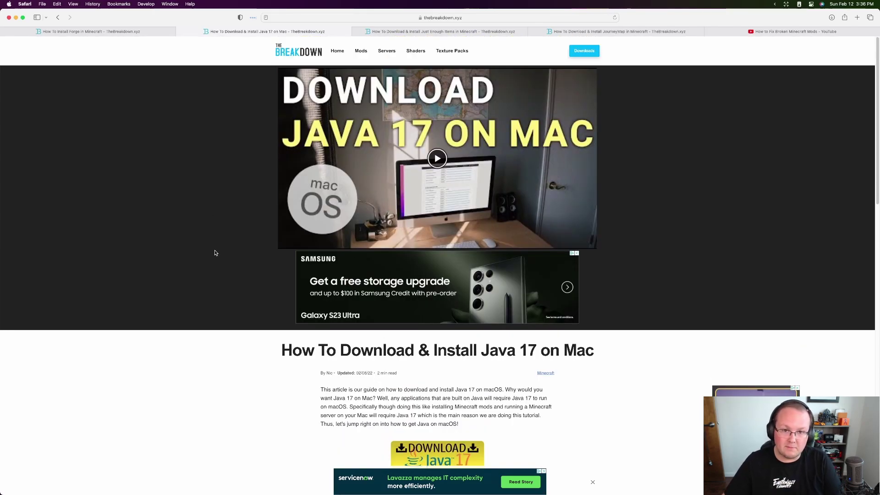
{"action": "scroll", "coordinate": [215, 252], "scroll_direction": "down", "scroll_amount": 6}
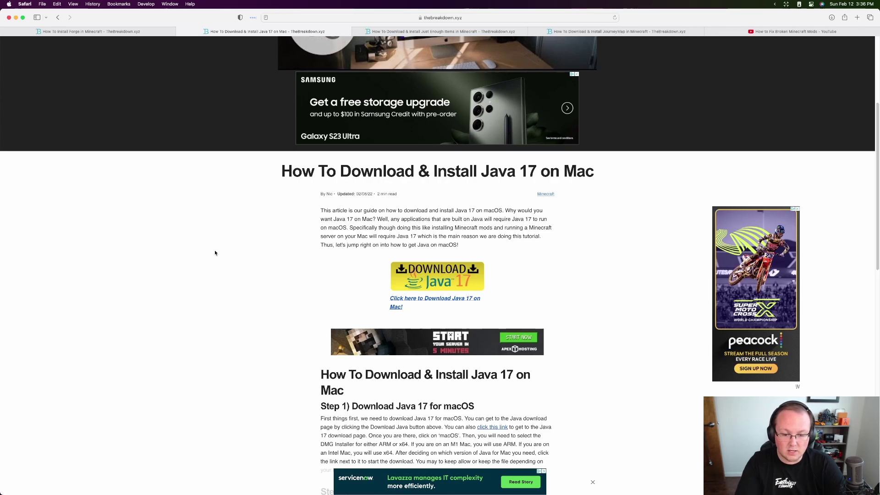
{"action": "scroll", "coordinate": [270, 239], "scroll_direction": "down", "scroll_amount": 5}
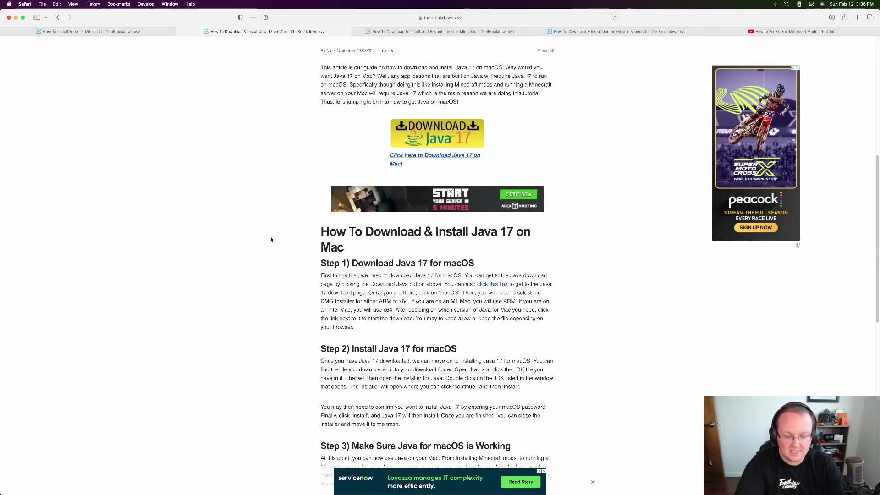
{"action": "scroll", "coordinate": [271, 239], "scroll_direction": "down", "scroll_amount": 11}
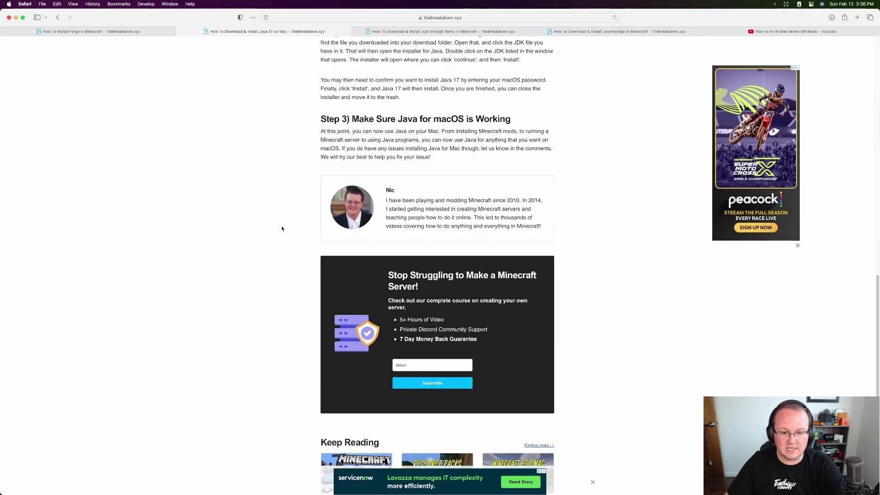
{"action": "scroll", "coordinate": [282, 229], "scroll_direction": "up", "scroll_amount": 13}
{"action": "scroll", "coordinate": [282, 230], "scroll_direction": "down", "scroll_amount": 4}
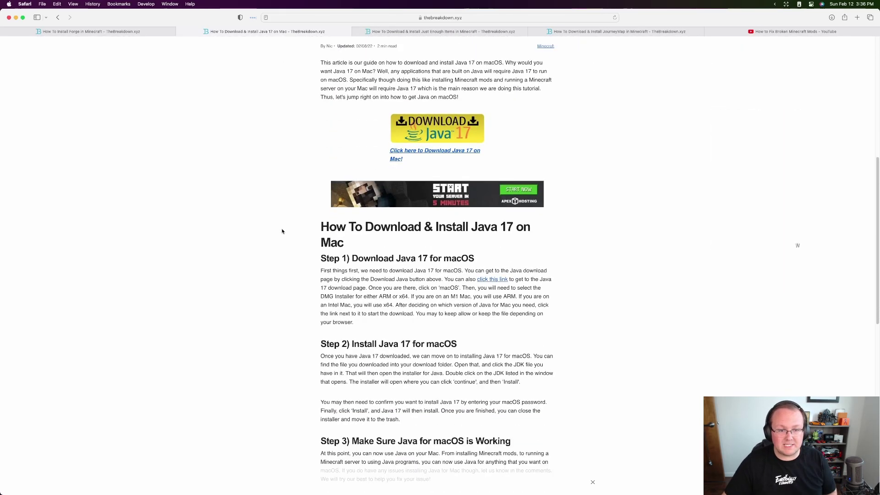
{"action": "scroll", "coordinate": [308, 215], "scroll_direction": "up", "scroll_amount": 2}
{"action": "scroll", "coordinate": [441, 314], "scroll_direction": "down", "scroll_amount": 5}
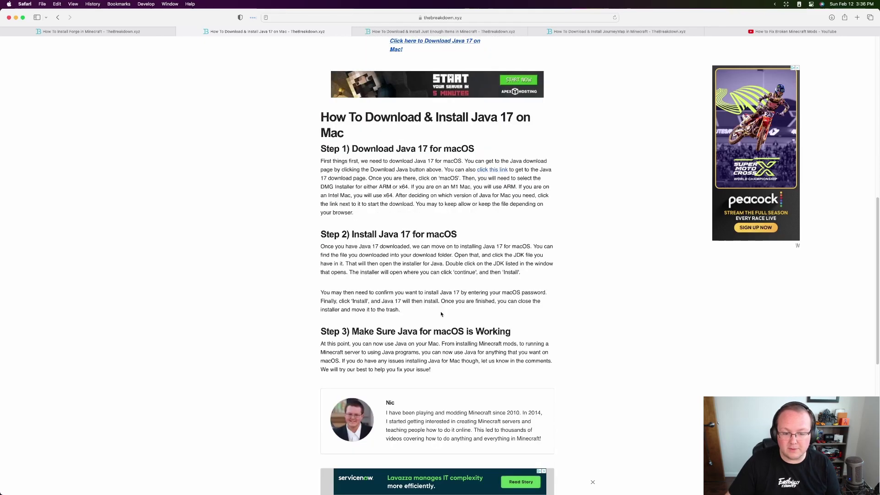
{"action": "scroll", "coordinate": [430, 361], "scroll_direction": "up", "scroll_amount": 15}
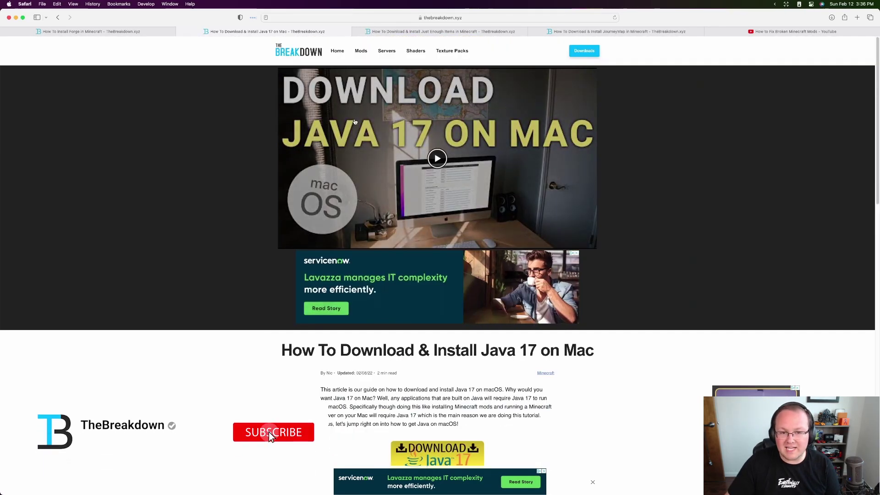
{"action": "left_click", "coordinate": [120, 31]}
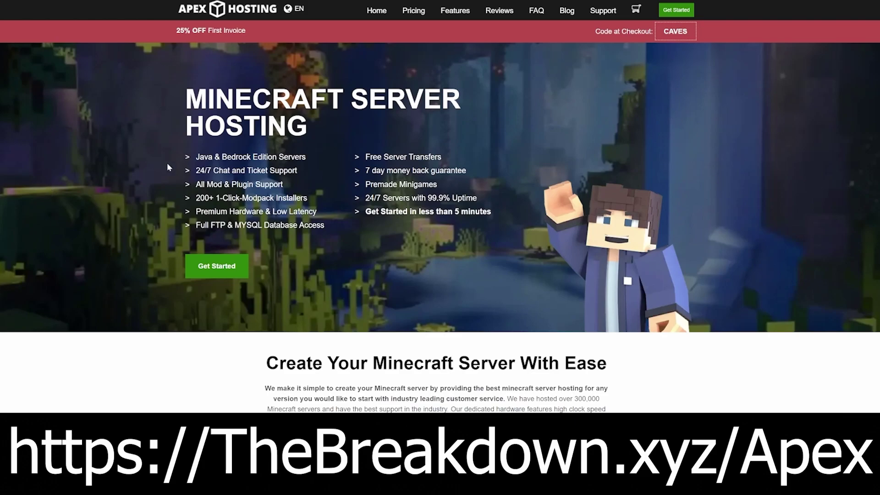
{"action": "left_click_drag", "start_coordinate": [195, 173], "coordinate": [316, 211]}
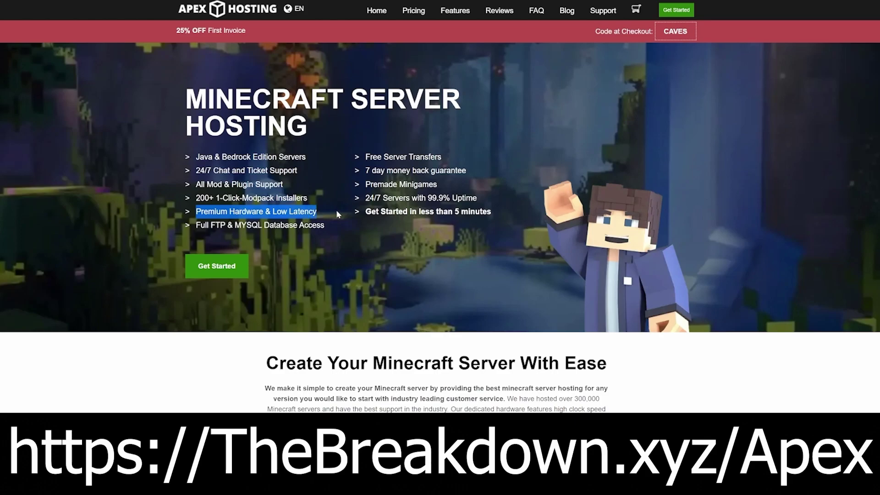
{"action": "left_click_drag", "start_coordinate": [365, 211], "coordinate": [491, 211]}
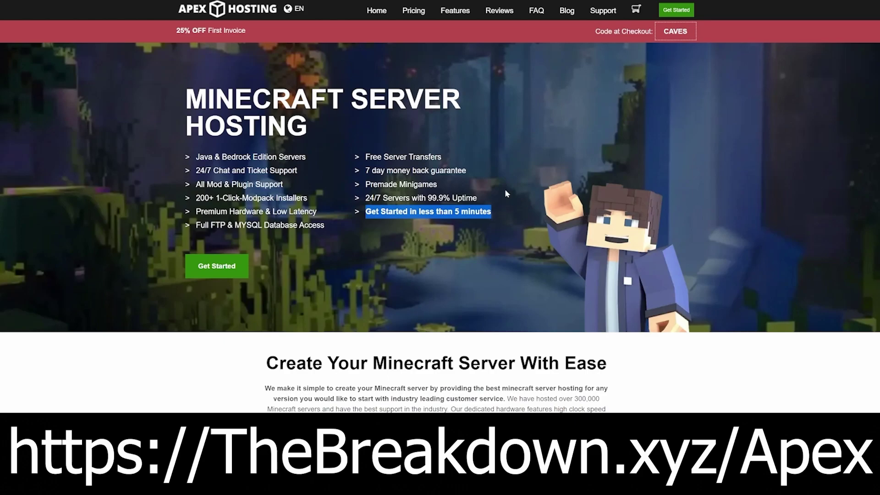
Scroll to the features grid and highlight phrases in the DDoS Protection and 24/7 Support descriptions
{"action": "scroll", "coordinate": [507, 193], "scroll_direction": "down", "scroll_amount": 6}
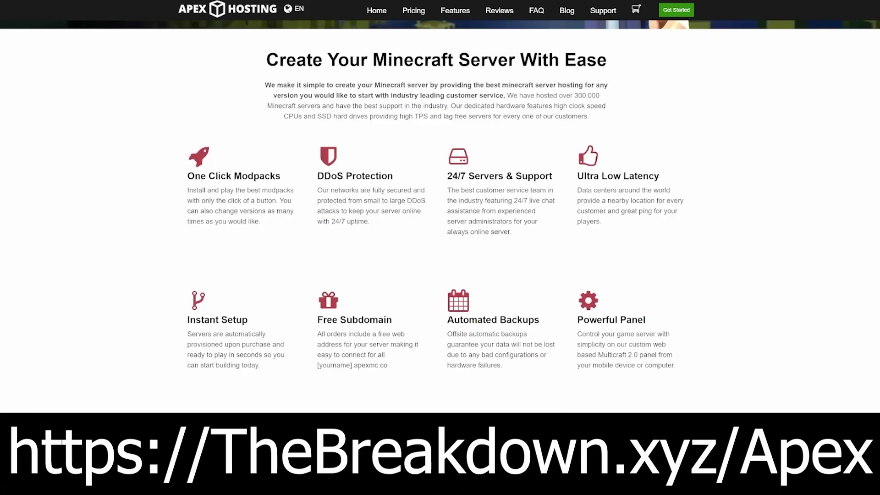
{"action": "left_click_drag", "start_coordinate": [317, 200], "coordinate": [332, 211]}
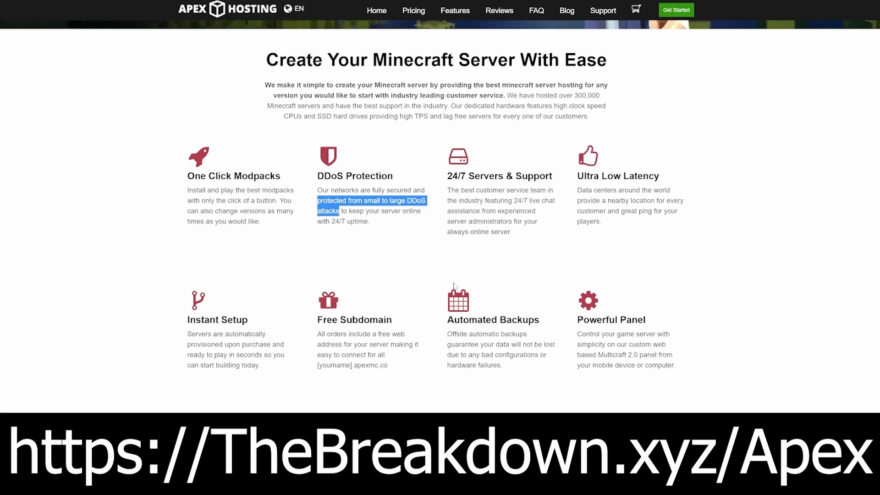
{"action": "left_click", "coordinate": [525, 263]}
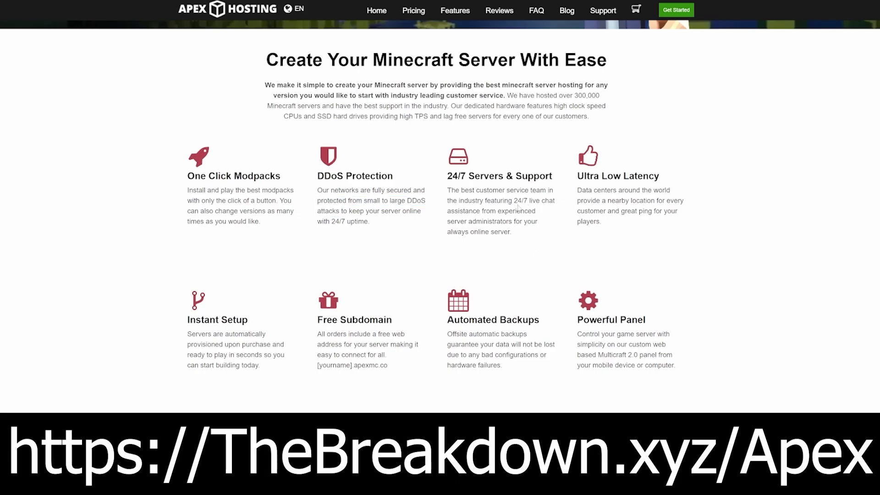
{"action": "left_click_drag", "start_coordinate": [518, 207], "coordinate": [480, 220]}
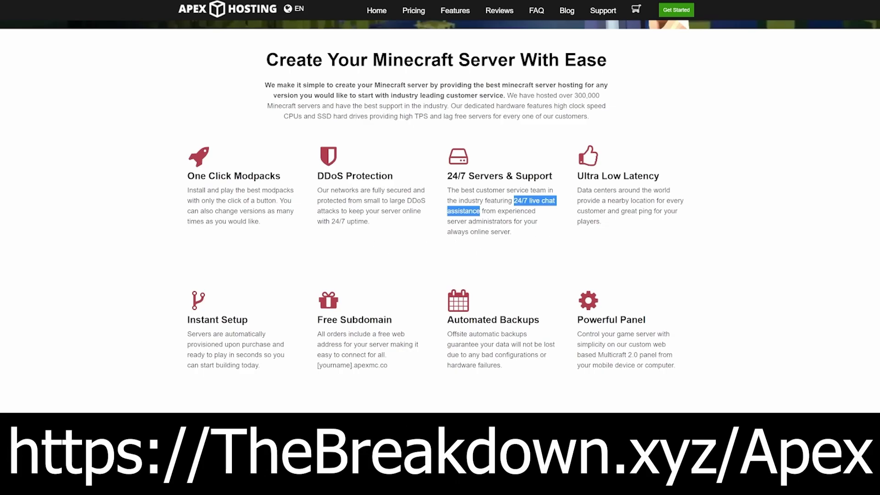
{"action": "left_click", "coordinate": [579, 264]}
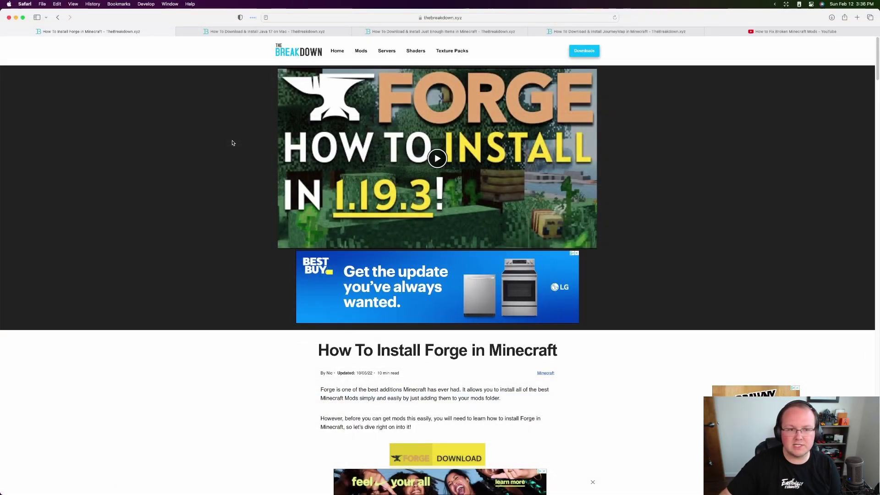
Return to the Forge installation article and follow its yellow FORGE DOWNLOAD banner to the 1.19.3 page
{"action": "left_click", "coordinate": [234, 31]}
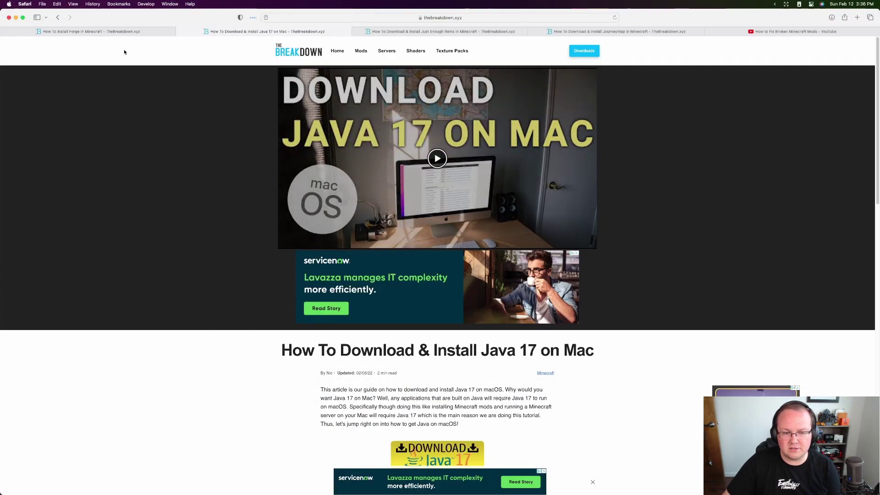
{"action": "left_click", "coordinate": [99, 29]}
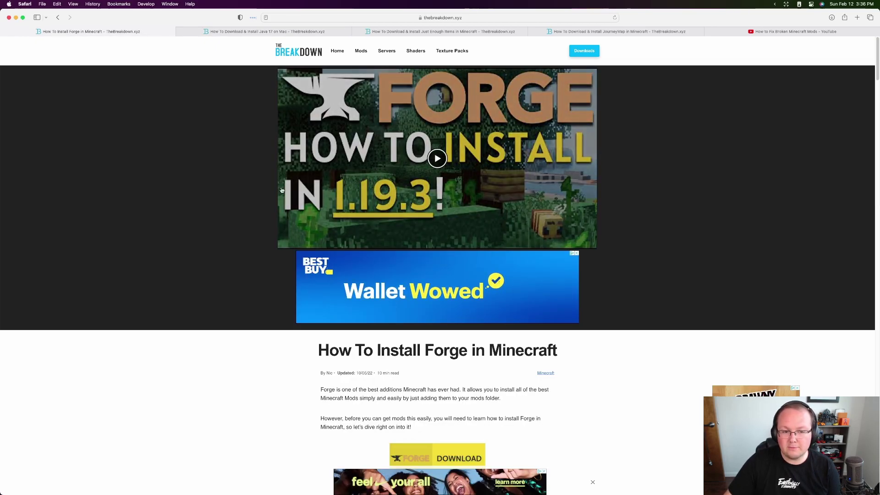
{"action": "scroll", "coordinate": [277, 193], "scroll_direction": "down", "scroll_amount": 3}
{"action": "scroll", "coordinate": [277, 193], "scroll_direction": "down", "scroll_amount": 8}
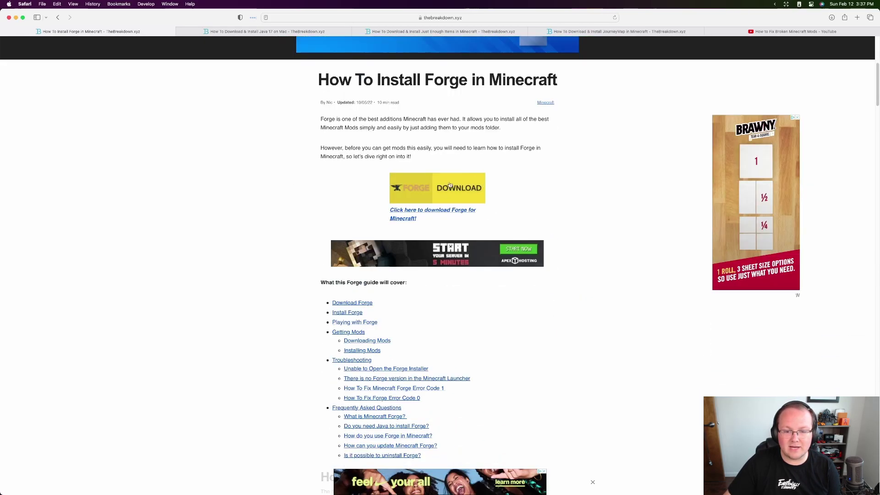
{"action": "left_click", "coordinate": [413, 196]}
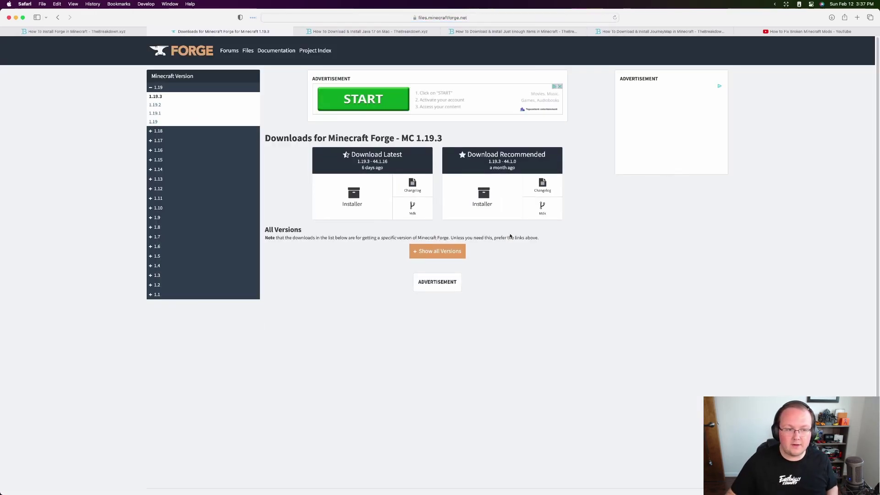
Expand the 1.19 version group and download the Latest 1.19.3 - 44.1.16 Forge installer
{"action": "left_click", "coordinate": [166, 89]}
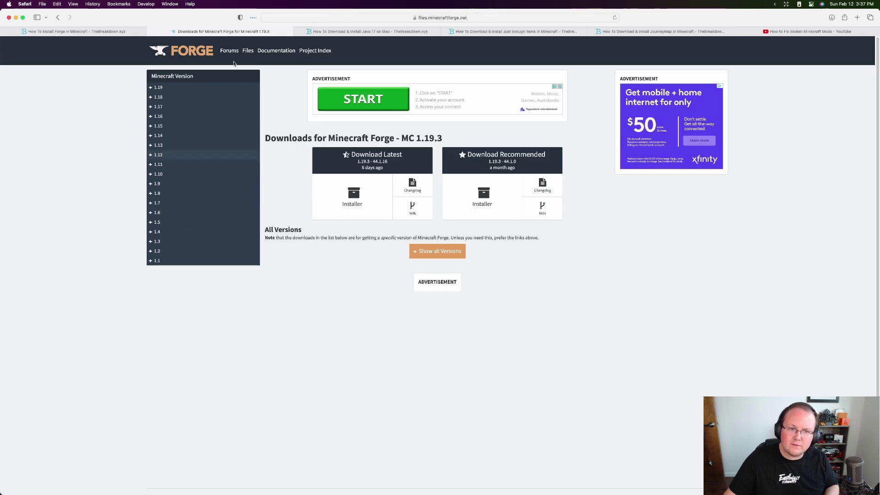
{"action": "key", "text": "ctrl+Tab"}
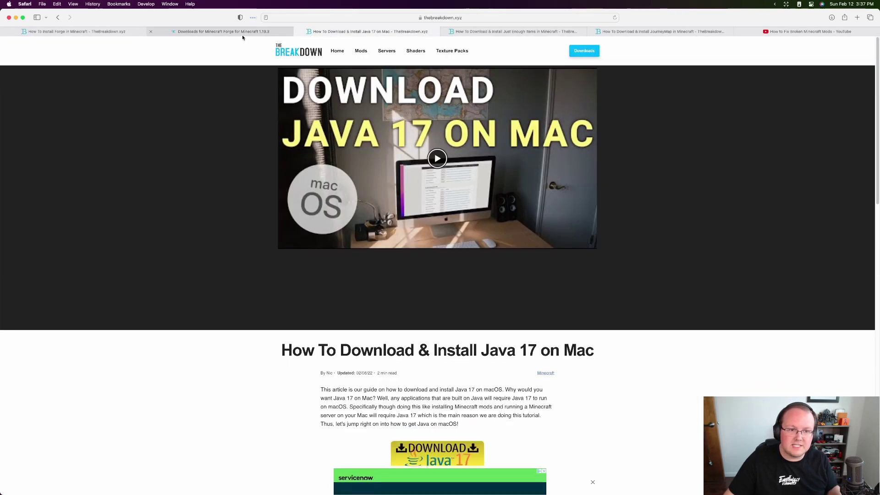
{"action": "left_click", "coordinate": [242, 35]}
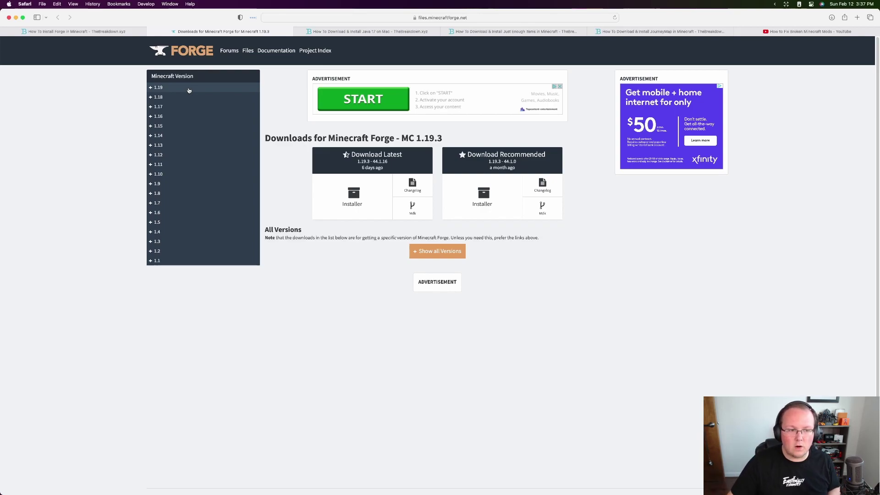
{"action": "left_click", "coordinate": [188, 91]}
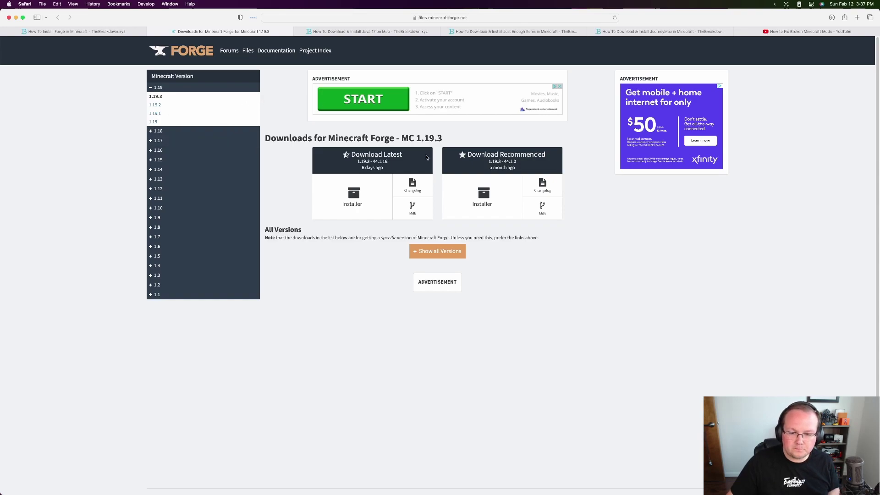
{"action": "left_click", "coordinate": [346, 199]}
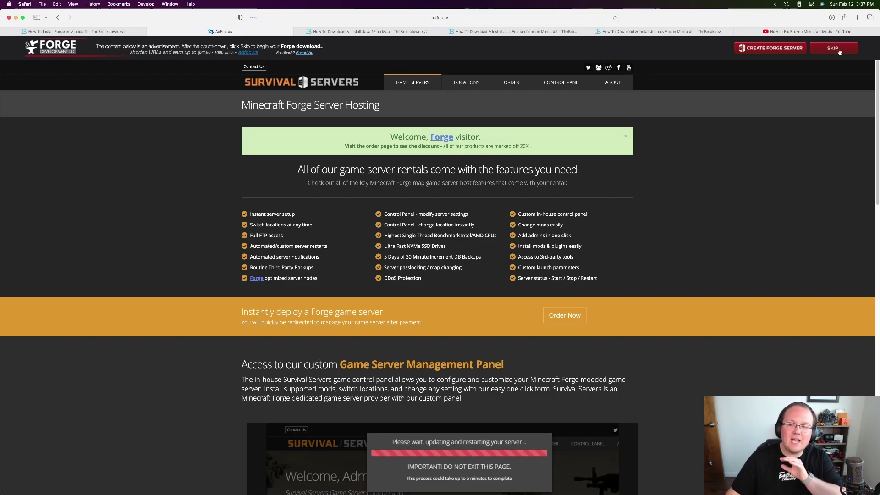
Skip the adfoc.us ad, switch to the Just Enough Items tab, and minimize Safari
{"action": "left_click", "coordinate": [838, 52]}
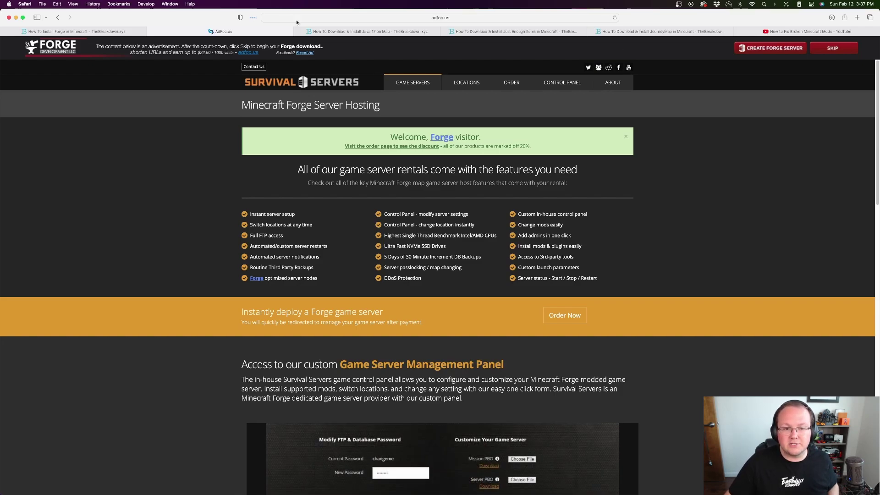
{"action": "left_click", "coordinate": [541, 34]}
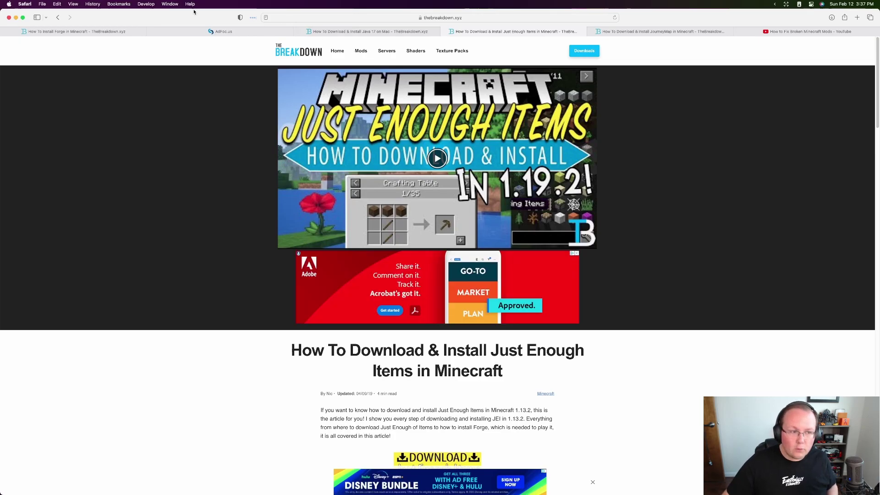
{"action": "left_click", "coordinate": [16, 18]}
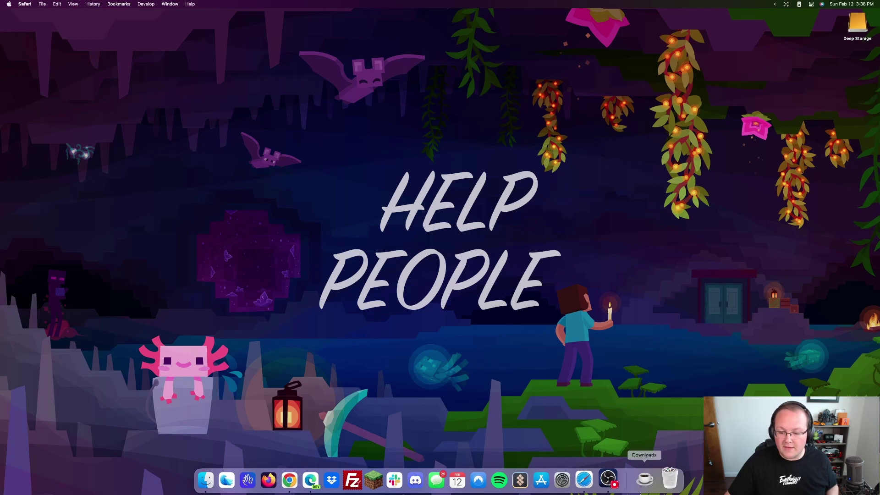
Move forge-1.19.3-44.1.16-installer.jar from Downloads to the desktop, try launching it, and dismiss both warnings
{"action": "left_click", "coordinate": [642, 485]}
{"action": "left_click_drag", "start_coordinate": [645, 448], "coordinate": [471, 112]}
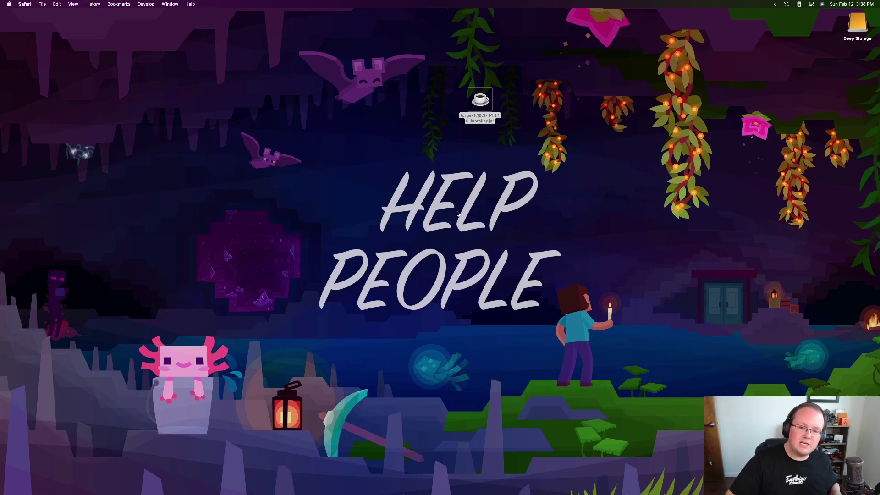
{"action": "double_click", "coordinate": [482, 111]}
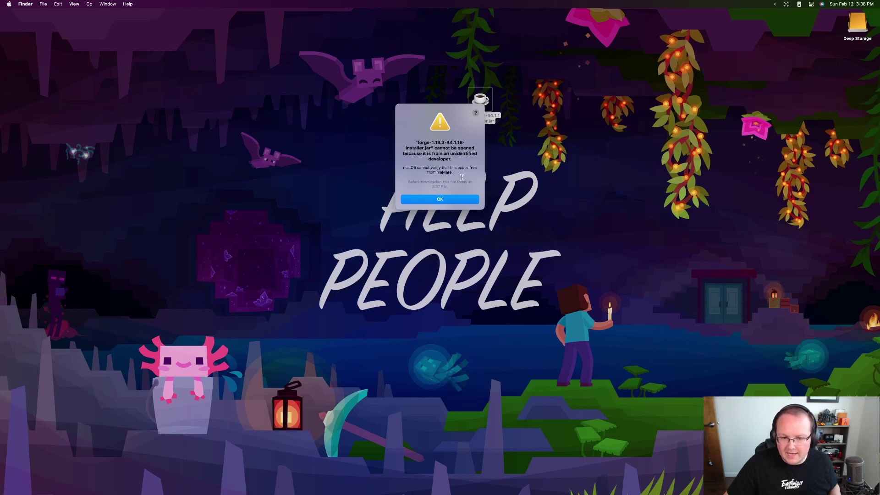
{"action": "left_click", "coordinate": [460, 200]}
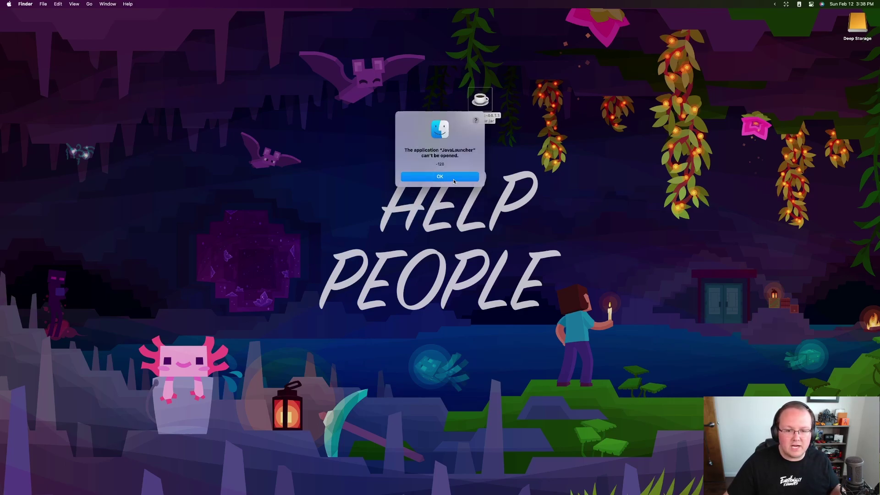
{"action": "left_click", "coordinate": [453, 179]}
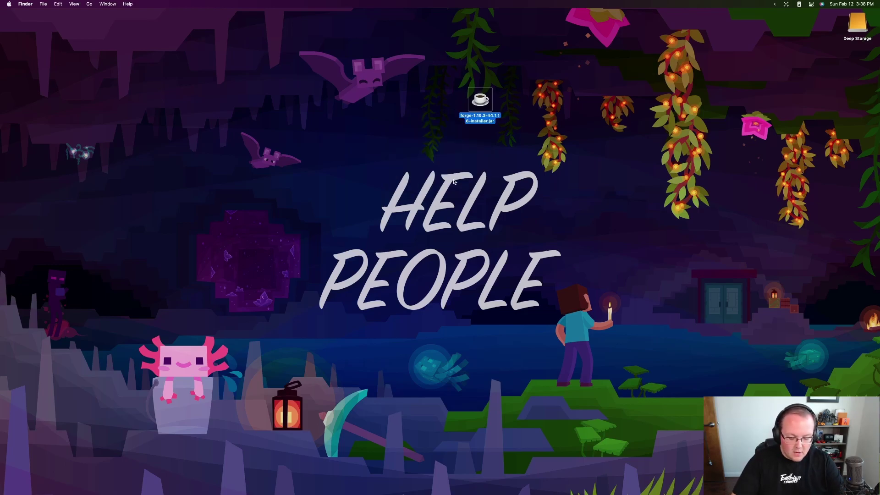
Launch System Settings through a Spotlight search for 'settings'
{"action": "key", "text": "super+space"}
{"action": "type", "text": "settings"}
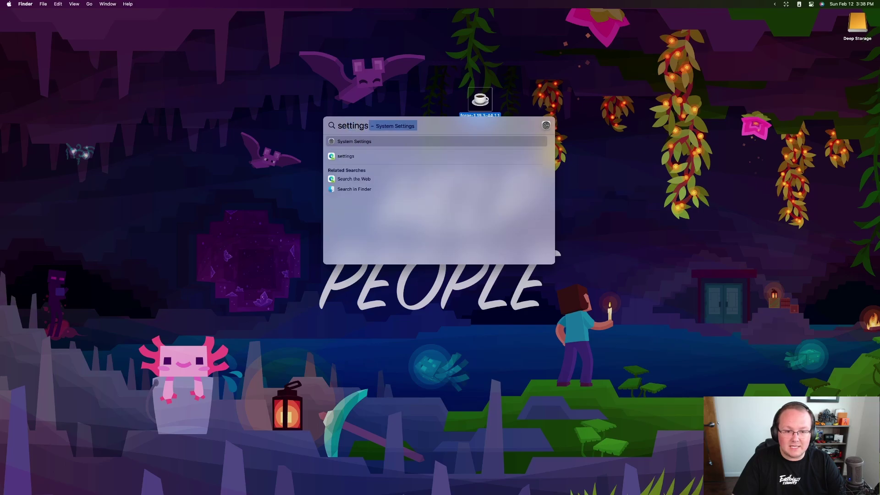
{"action": "key", "text": "Down"}
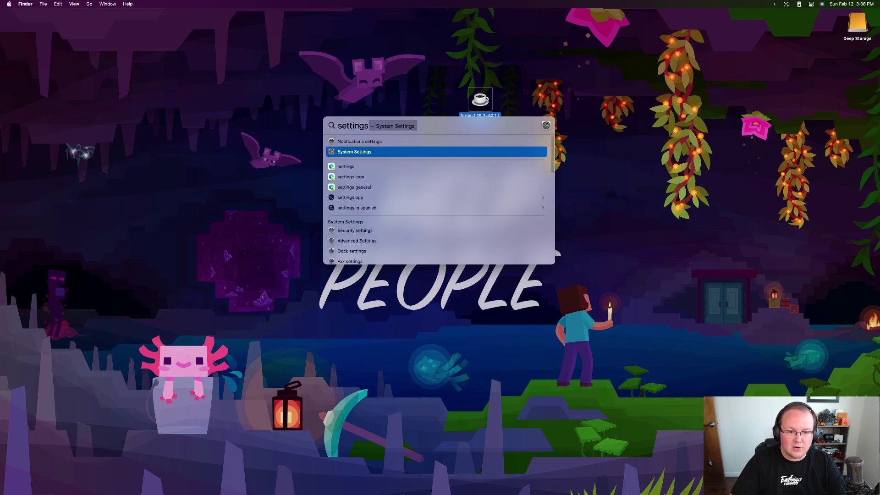
{"action": "key", "text": "Return"}
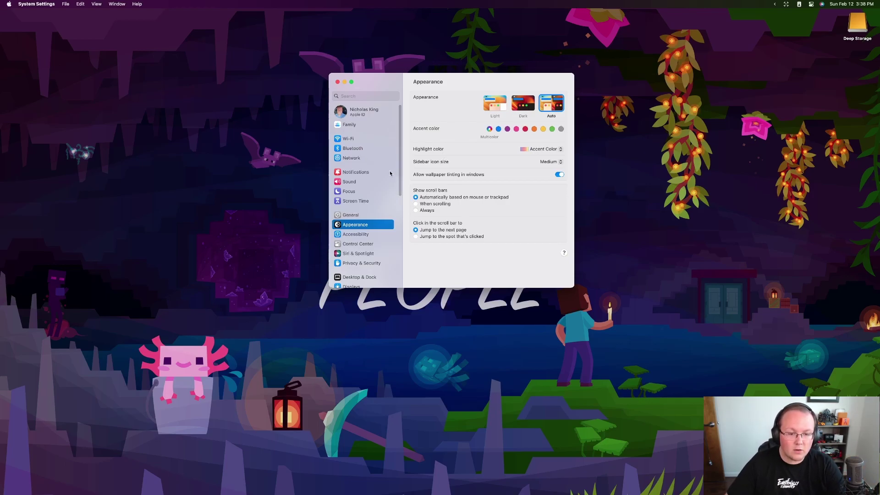
Open Privacy & Security and scroll to the Security notice about the blocked Forge installer
{"action": "scroll", "coordinate": [389, 173], "scroll_direction": "down", "scroll_amount": 4}
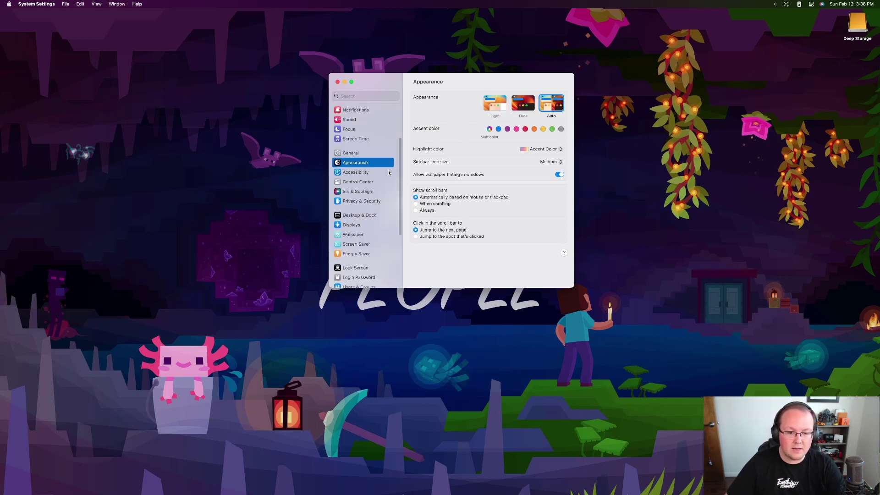
{"action": "left_click", "coordinate": [359, 201]}
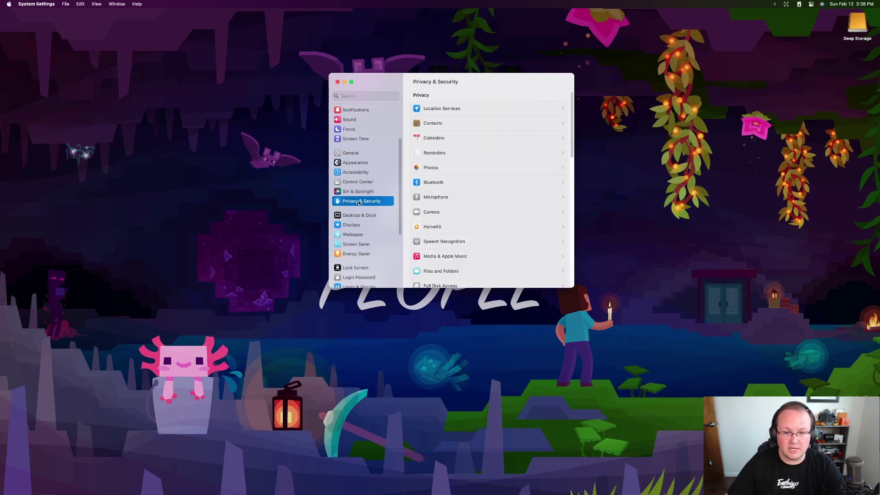
{"action": "scroll", "coordinate": [455, 149], "scroll_direction": "down", "scroll_amount": 15}
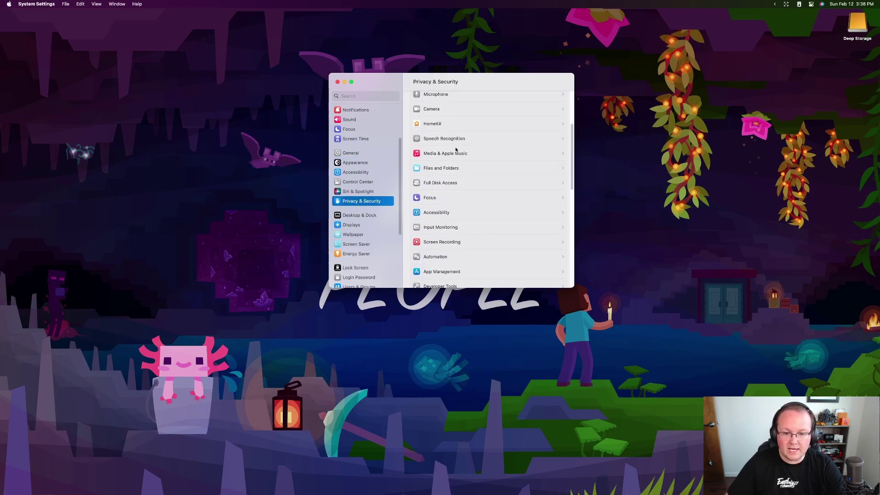
{"action": "scroll", "coordinate": [456, 149], "scroll_direction": "down", "scroll_amount": 4}
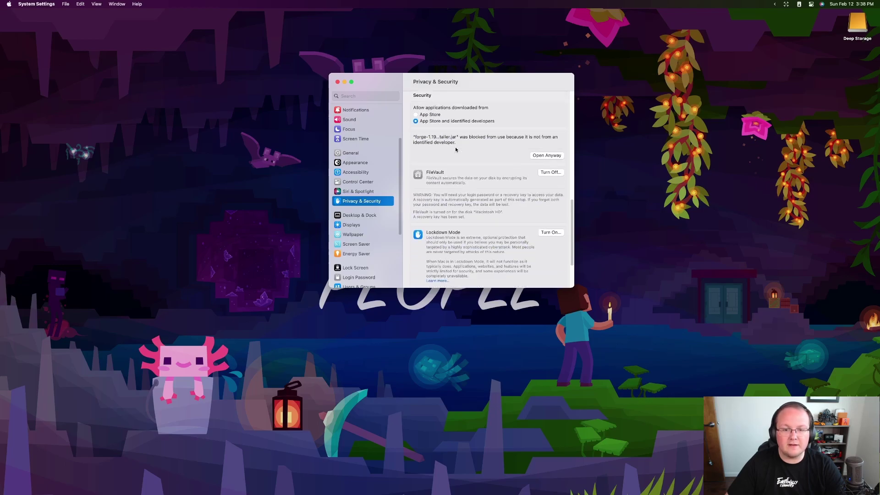
{"action": "scroll", "coordinate": [449, 150], "scroll_direction": "up", "scroll_amount": 1}
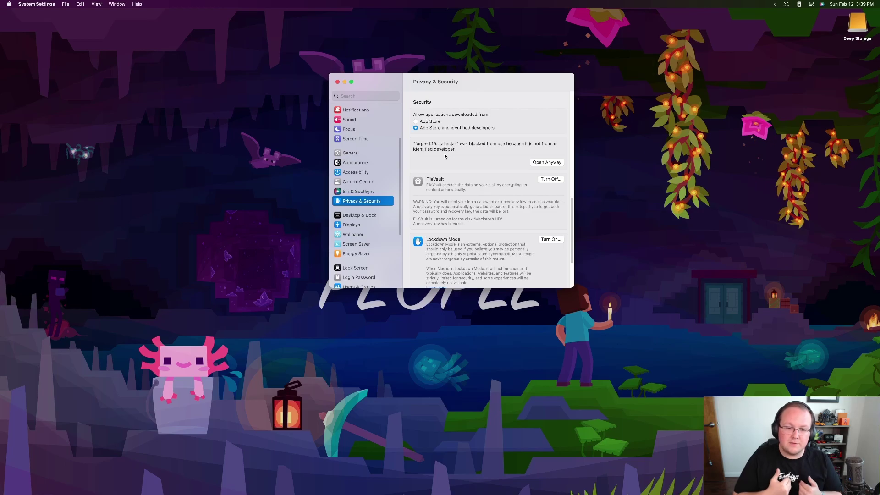
Choose Open Anyway for the Forge installer, authenticate with the account password, and confirm Open
{"action": "left_click", "coordinate": [534, 163]}
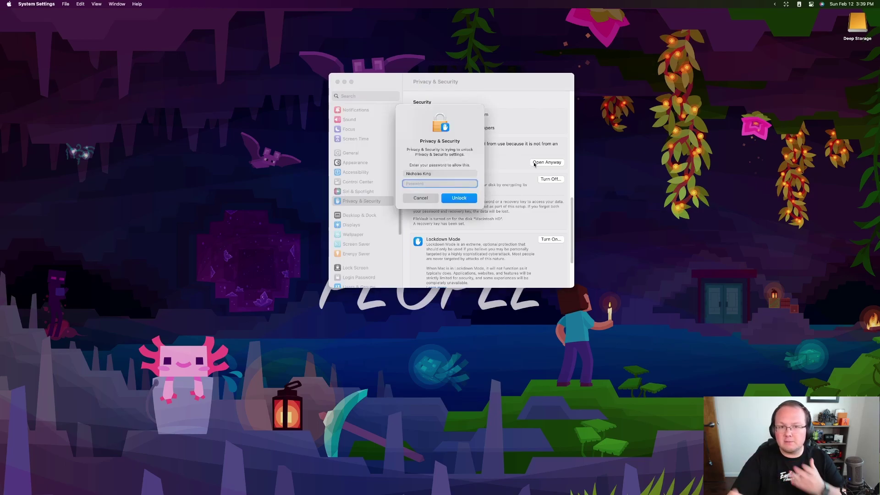
{"action": "type", "text": "********"}
{"action": "key", "text": "Return"}
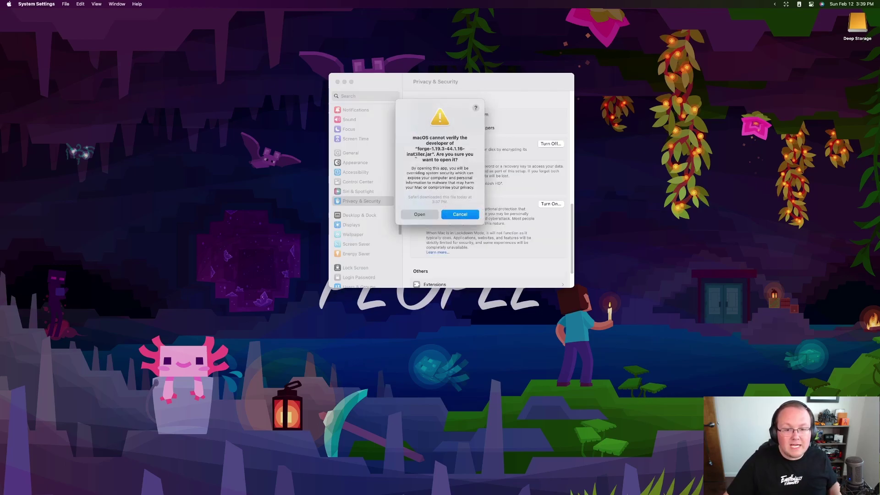
{"action": "left_click", "coordinate": [420, 214]}
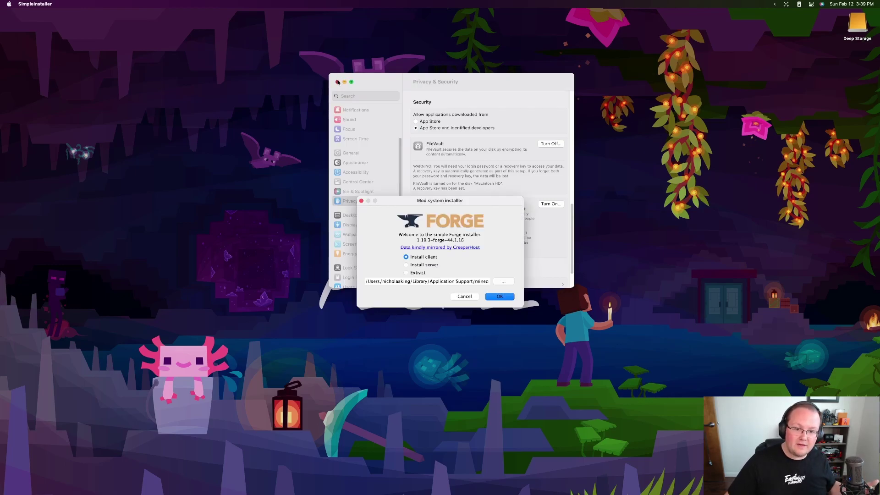
Close System Settings and run Install client into the minecraft folder for 1.19.3-forge-44.1.16
{"action": "left_click", "coordinate": [338, 81]}
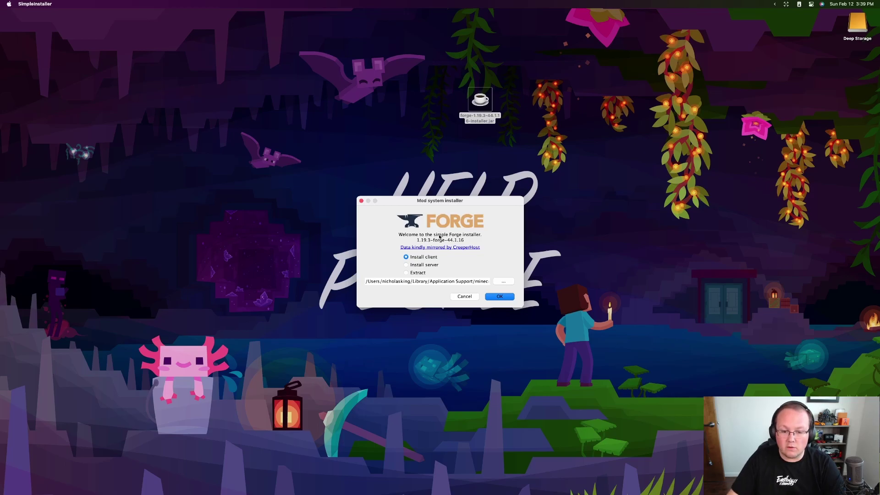
{"action": "left_click", "coordinate": [432, 258]}
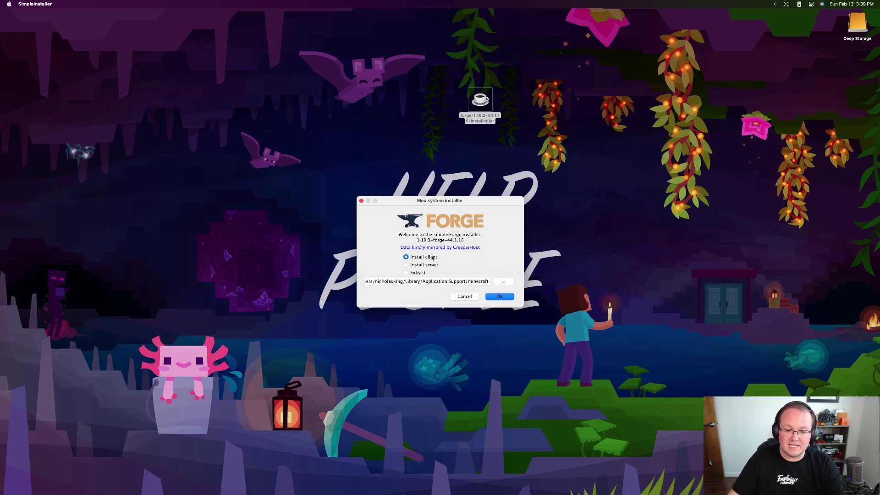
{"action": "left_click", "coordinate": [492, 296]}
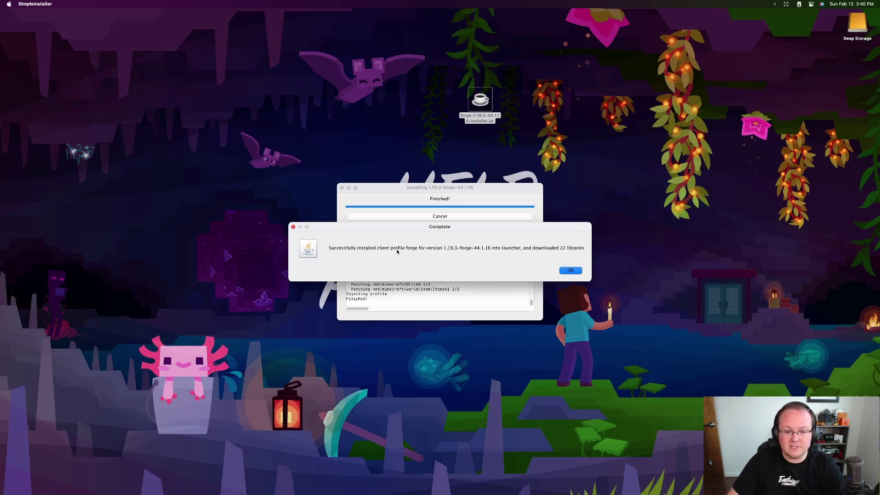
Dismiss the completion dialog, move the Forge installer jar to the Trash, and quit Java from the Dock
{"action": "left_click", "coordinate": [570, 270]}
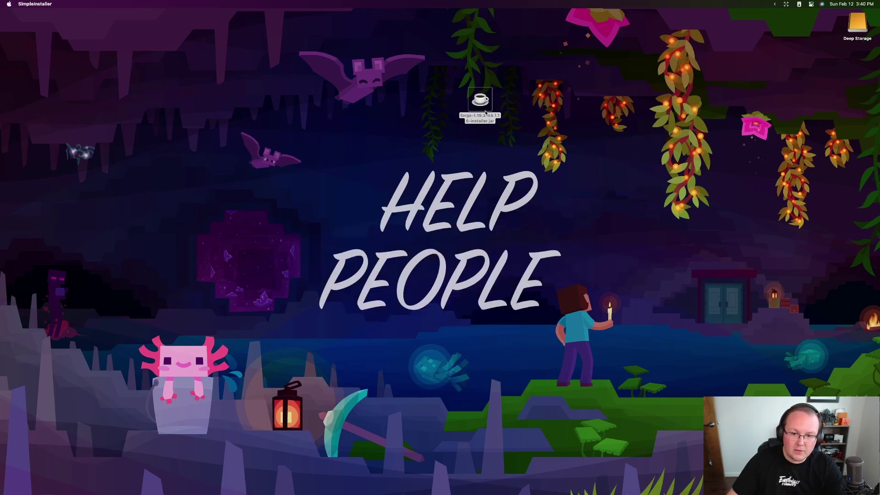
{"action": "left_click_drag", "start_coordinate": [485, 112], "coordinate": [675, 491]}
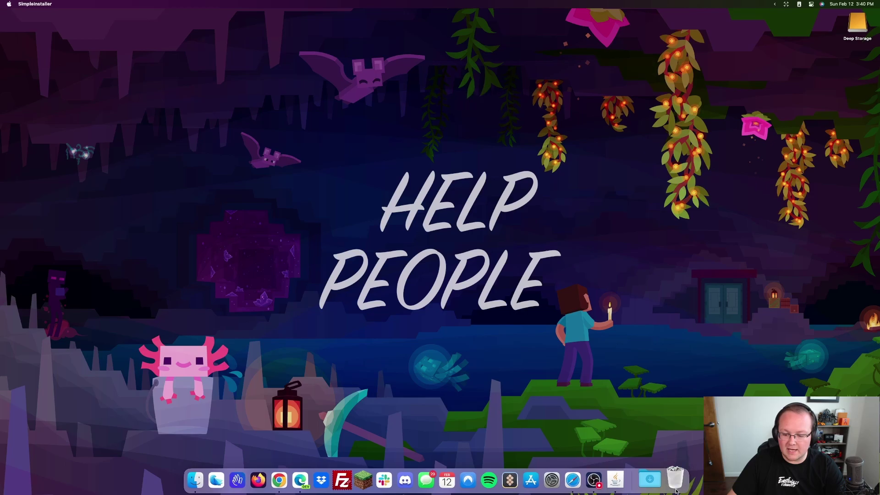
{"action": "right_click", "coordinate": [629, 486]}
{"action": "left_click", "coordinate": [631, 454]}
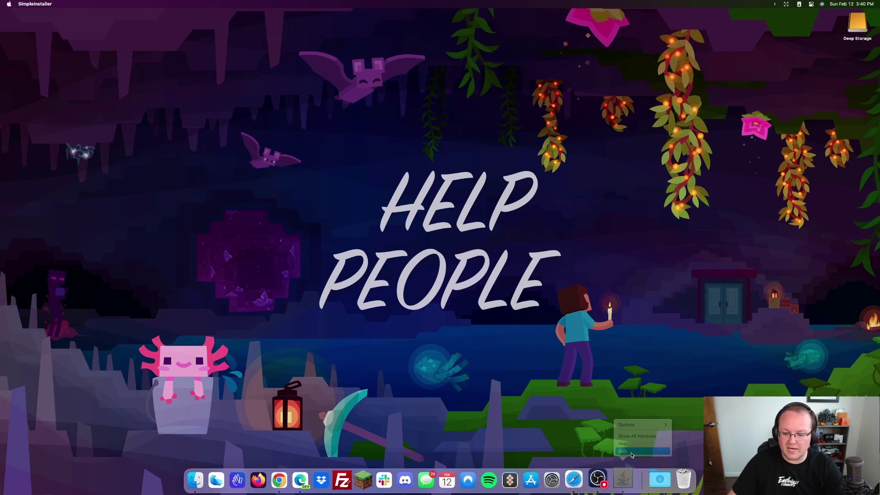
{"action": "mouse_move", "coordinate": [601, 486]}
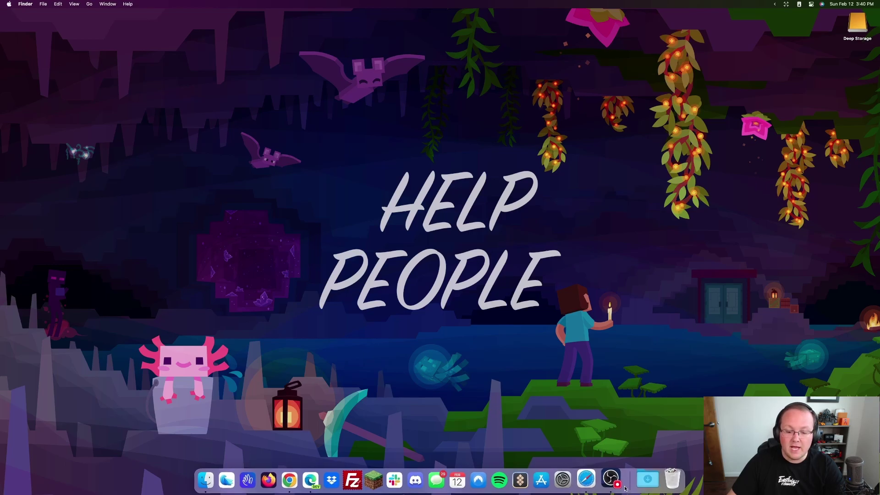